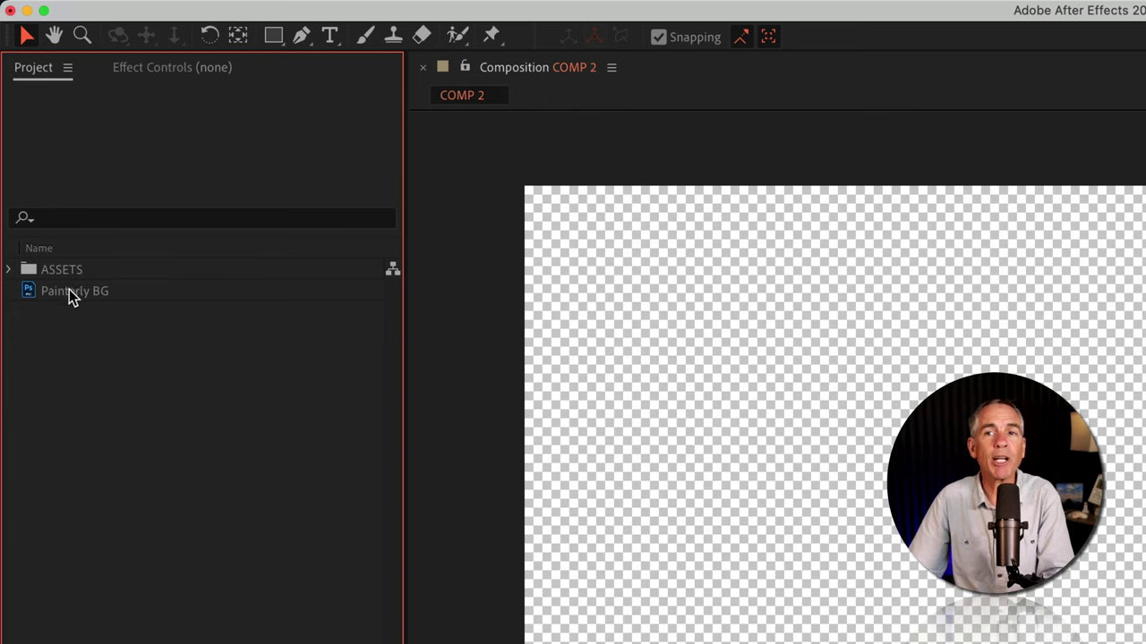
Step: Drag the Painterly BG texture from the Project panel into COMP 2 so it fills the frame
mouse_move(69, 289)
mouse_down()
mouse_move(922, 349)
mouse_move(1038, 492)
mouse_up()
Step: Find CC HexTile by searching 'hex' in Effects & Presets and apply it to the Painterly BG layer
click(671, 300)
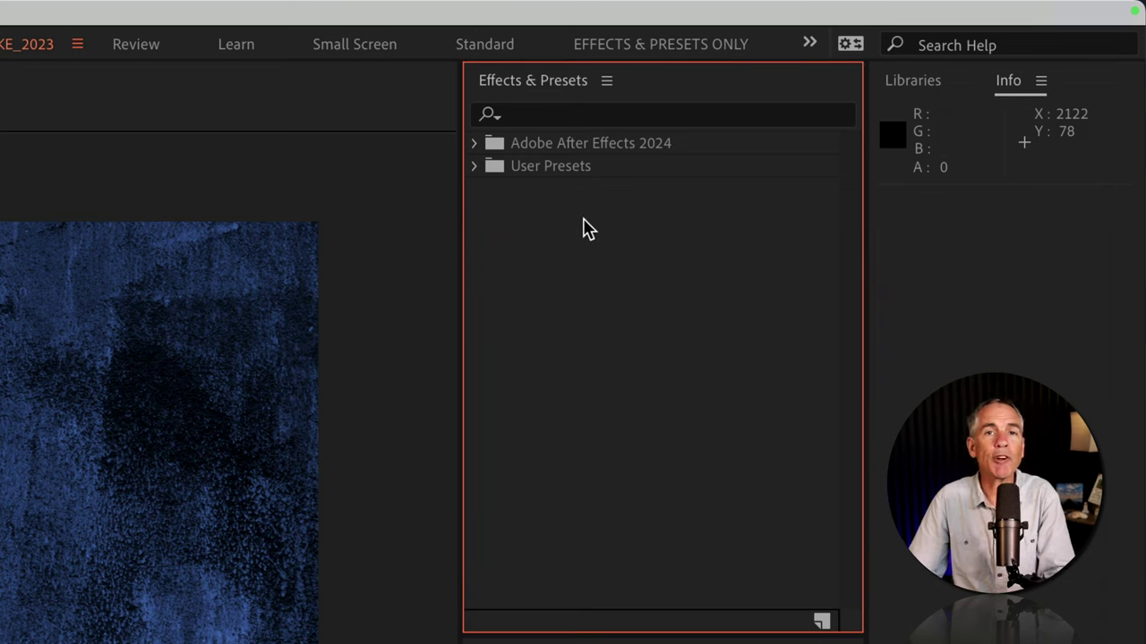
click(527, 116)
text(hex)
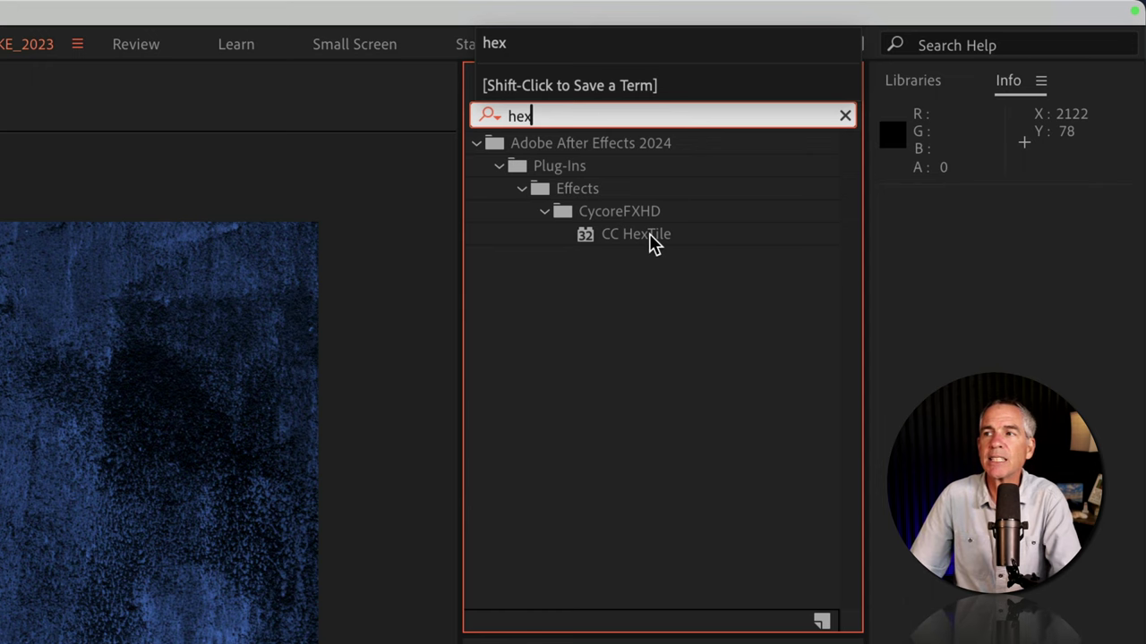
click(654, 238)
drag(663, 243, 0, 343)
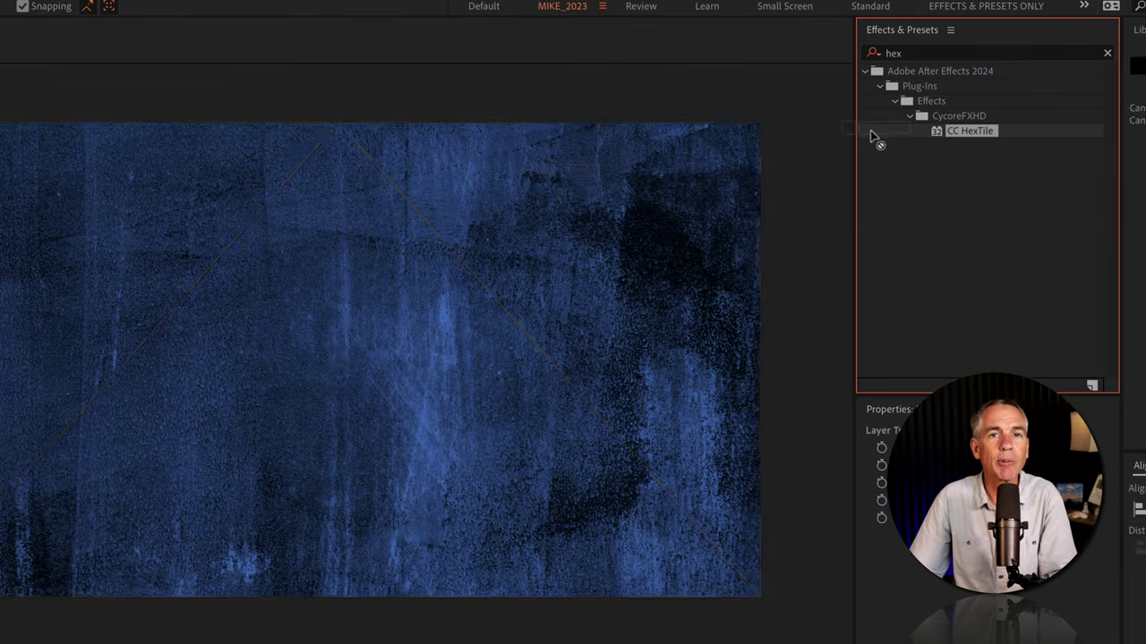
drag(316, 285, 315, 291)
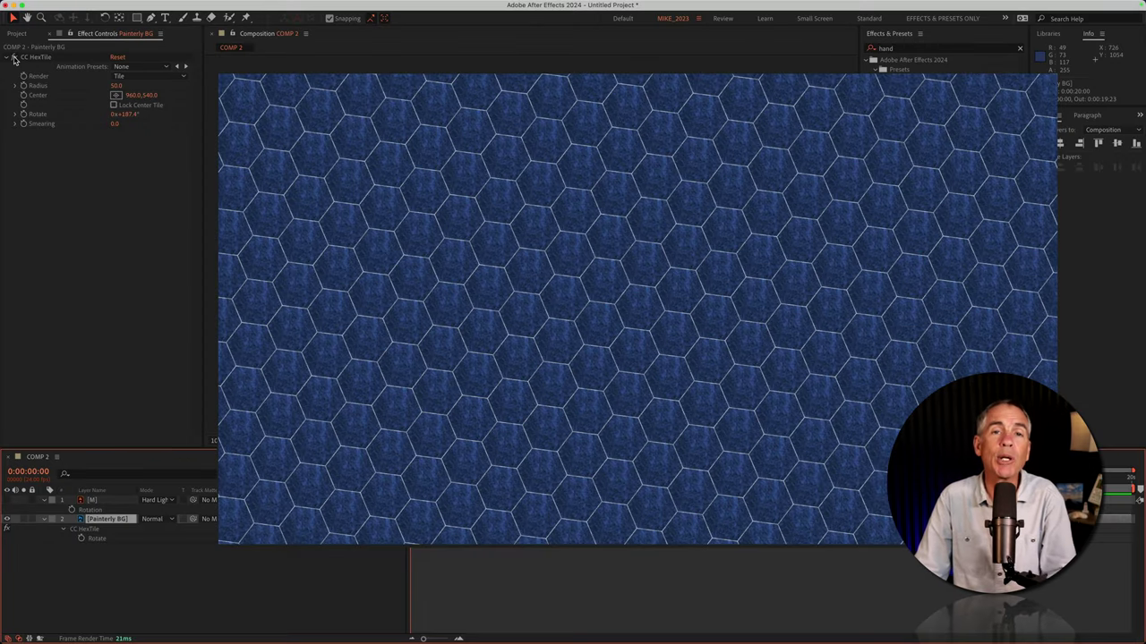
Step: Toggle the HexTile effect and the M logo layer off and on to compare the result
click(13, 58)
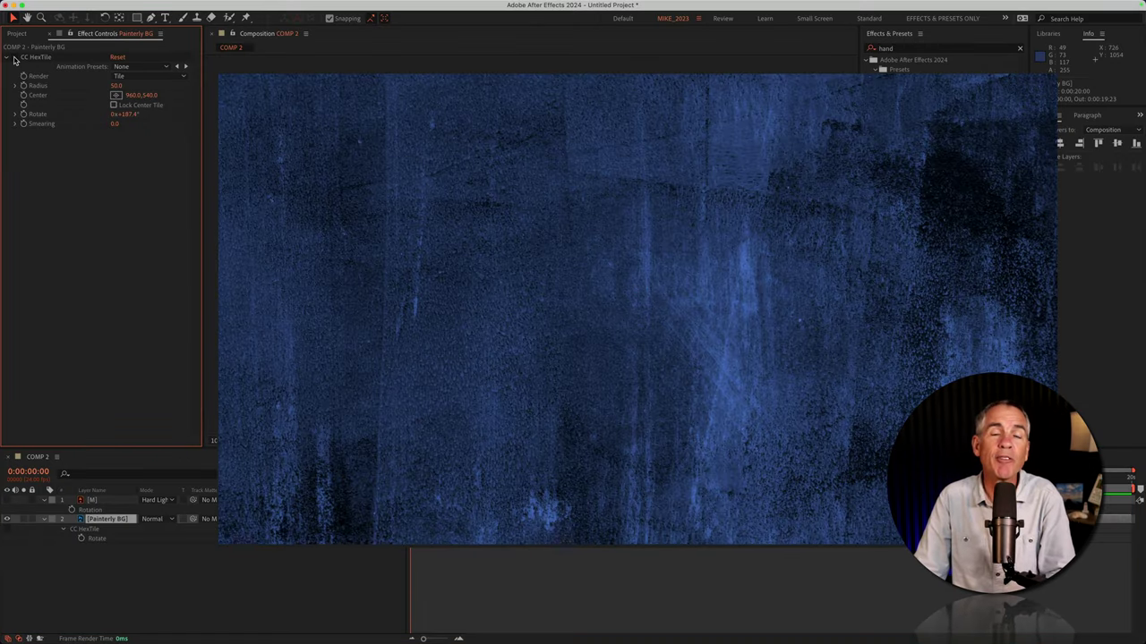
click(13, 58)
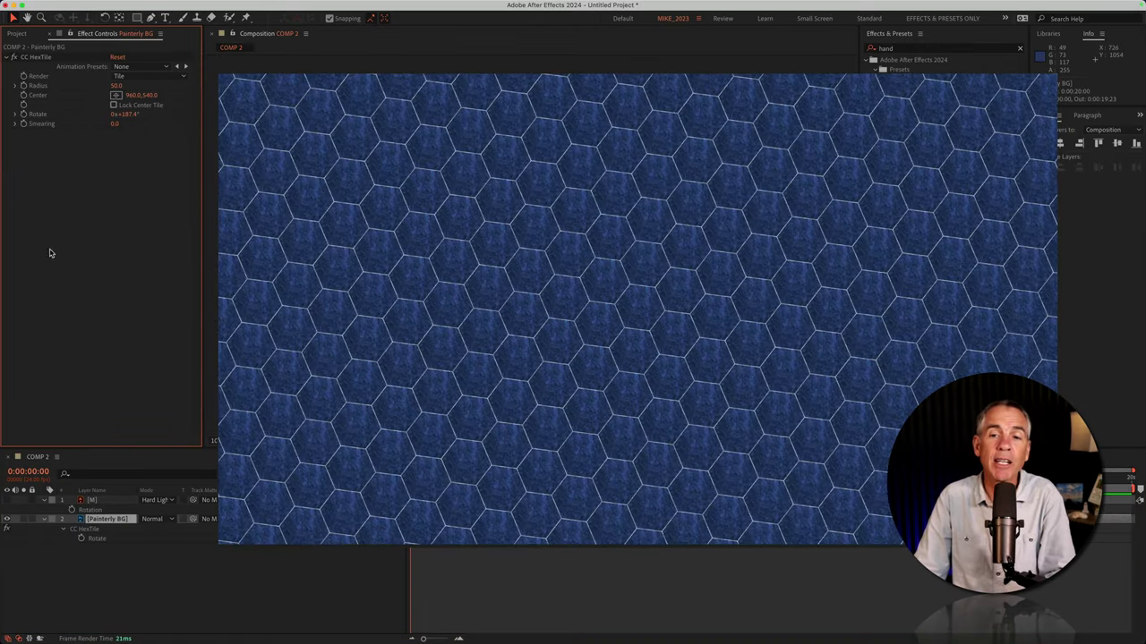
click(8, 499)
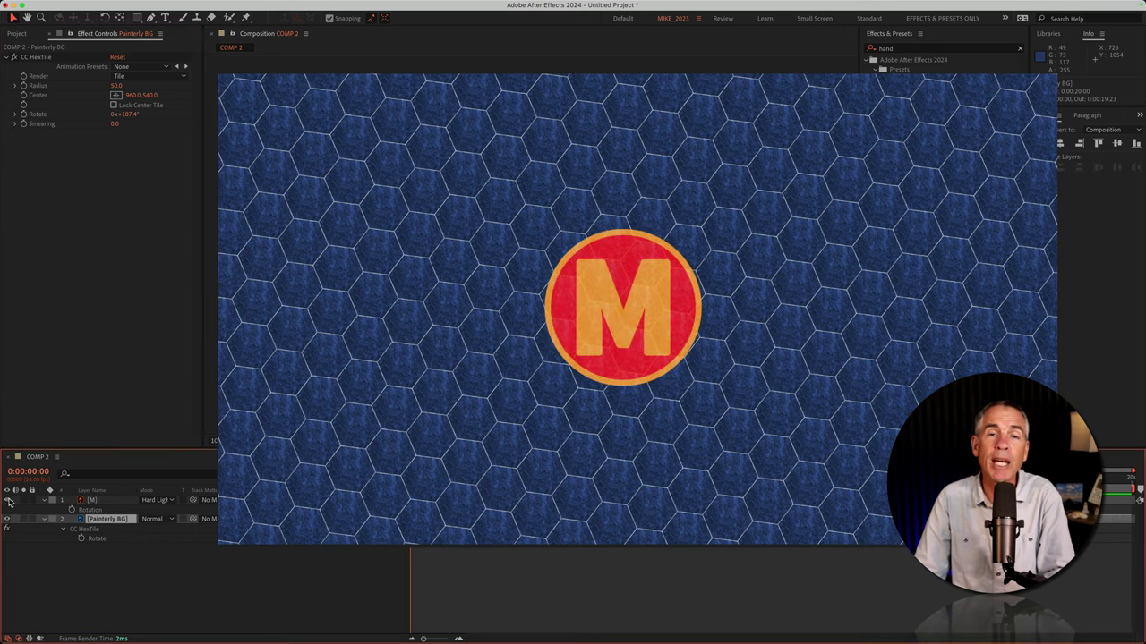
click(8, 500)
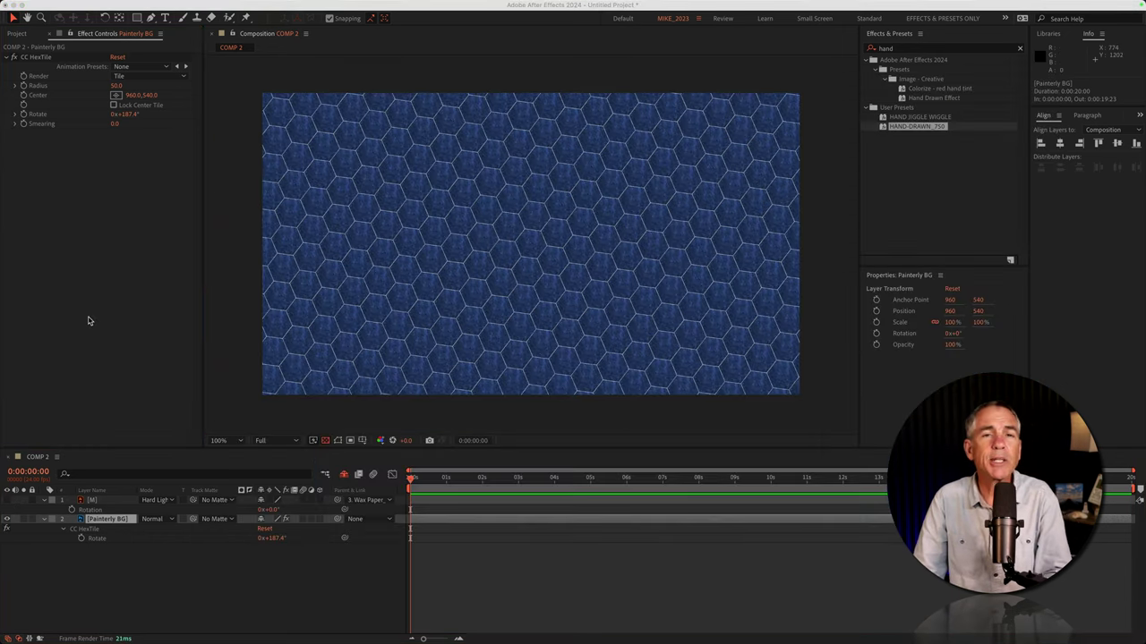
Step: Set CC HexTile's Render mode to Fold Aligned, then to Fold Seamlessly
click(87, 321)
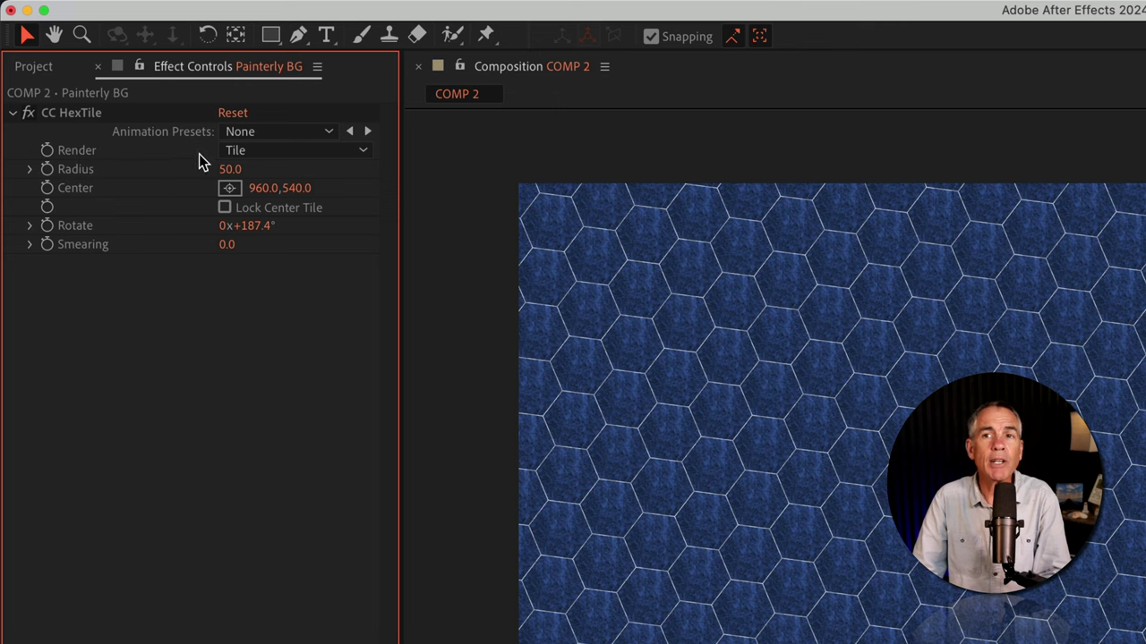
click(284, 149)
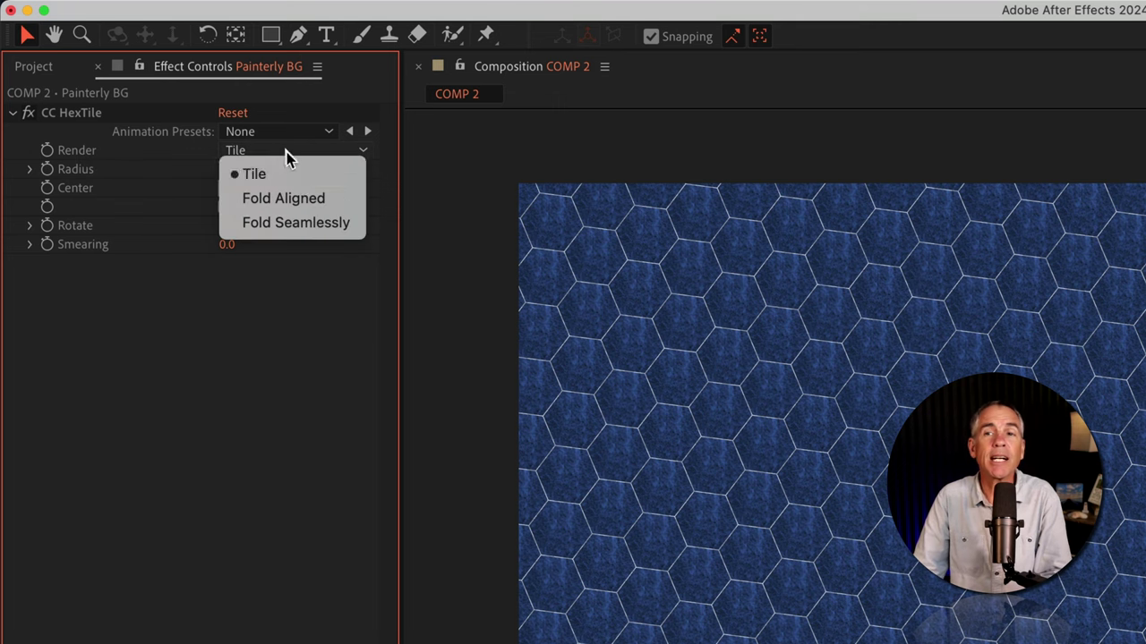
click(304, 198)
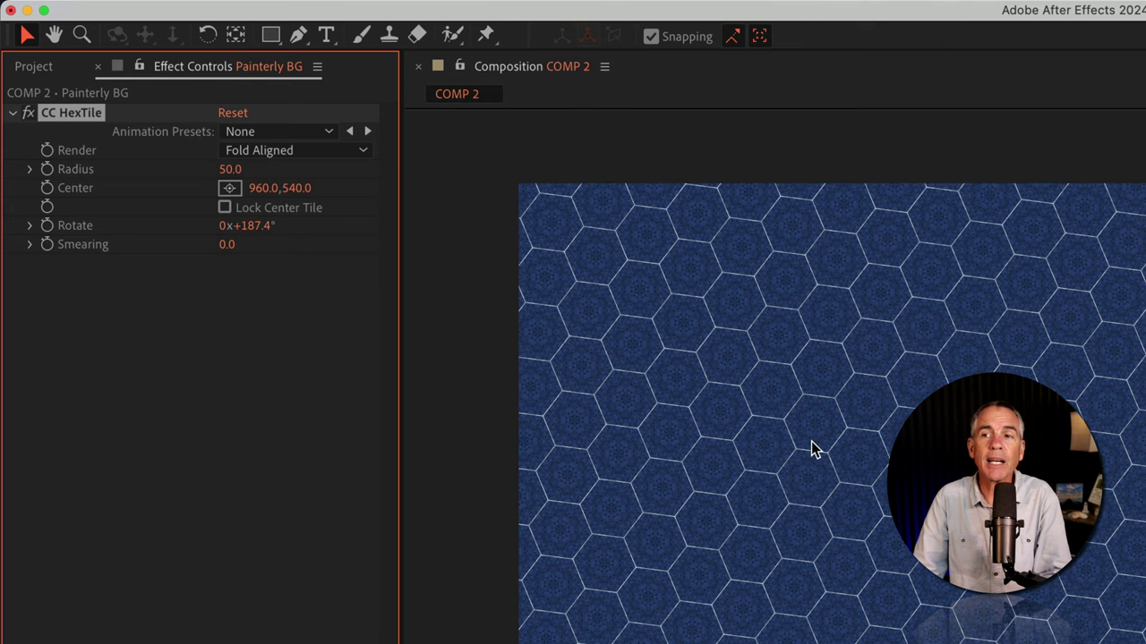
scroll(811, 449, up, 2)
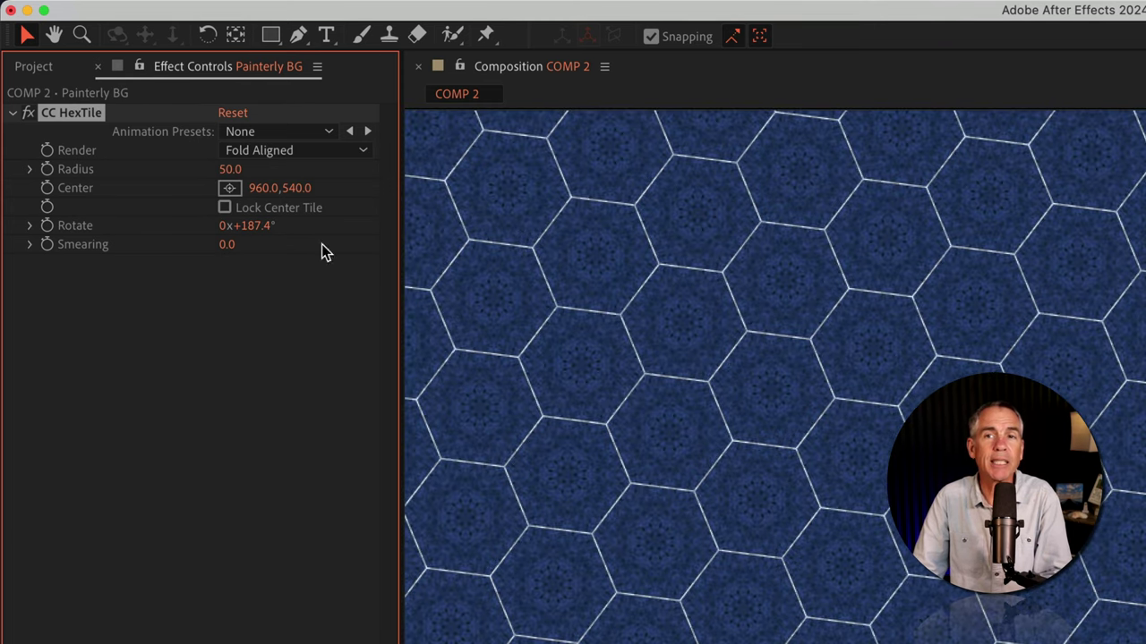
click(257, 150)
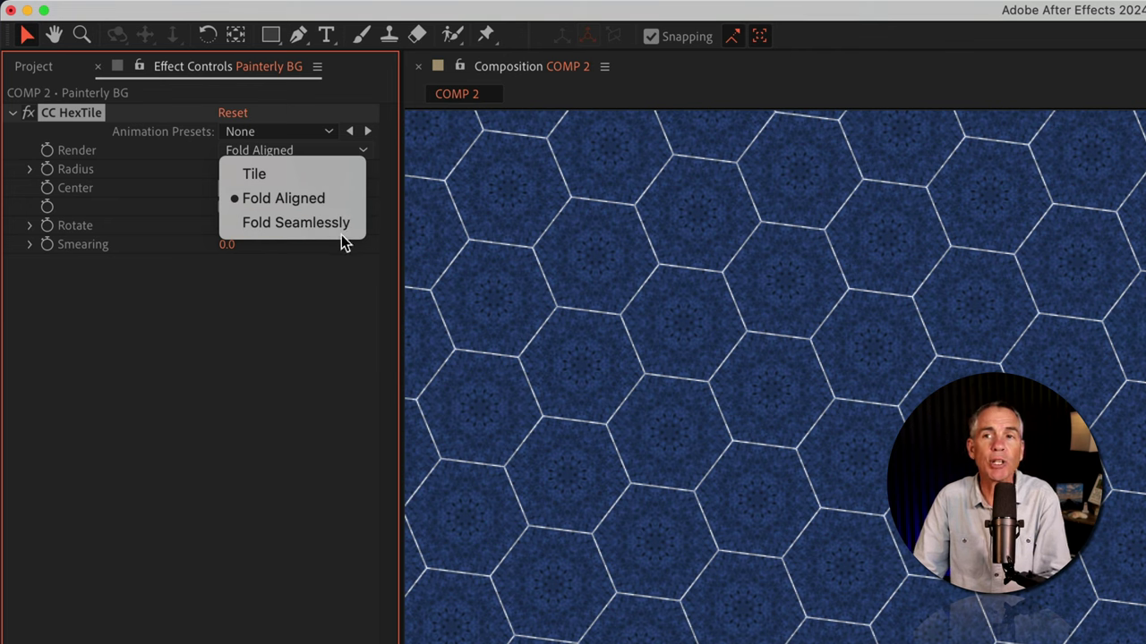
click(311, 224)
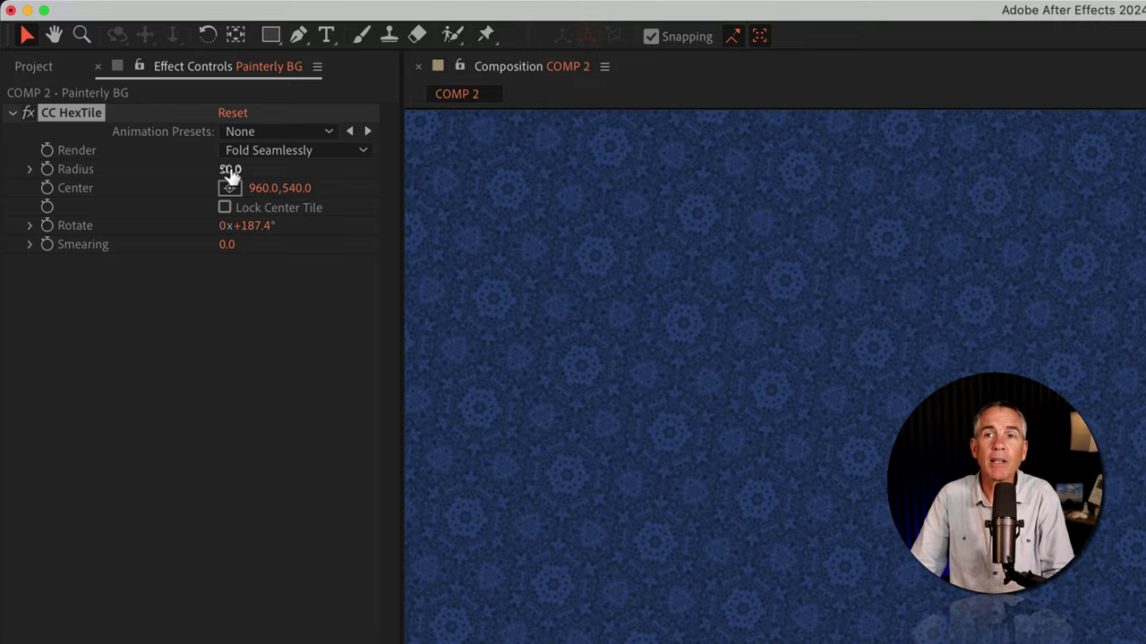
Step: Scrub HexTile Radius back to 50, place the Center near 956, 534, and zoom to 200%
mouse_move(230, 174)
mouse_down()
mouse_move(430, 162)
mouse_move(238, 173)
mouse_up()
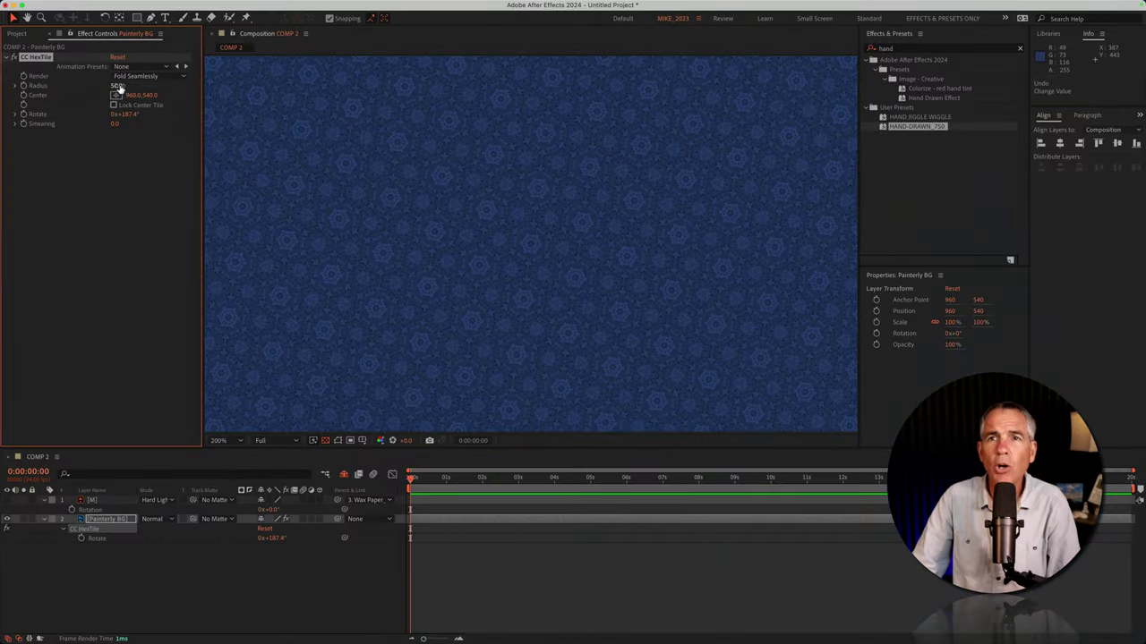
drag(118, 85, 100, 89)
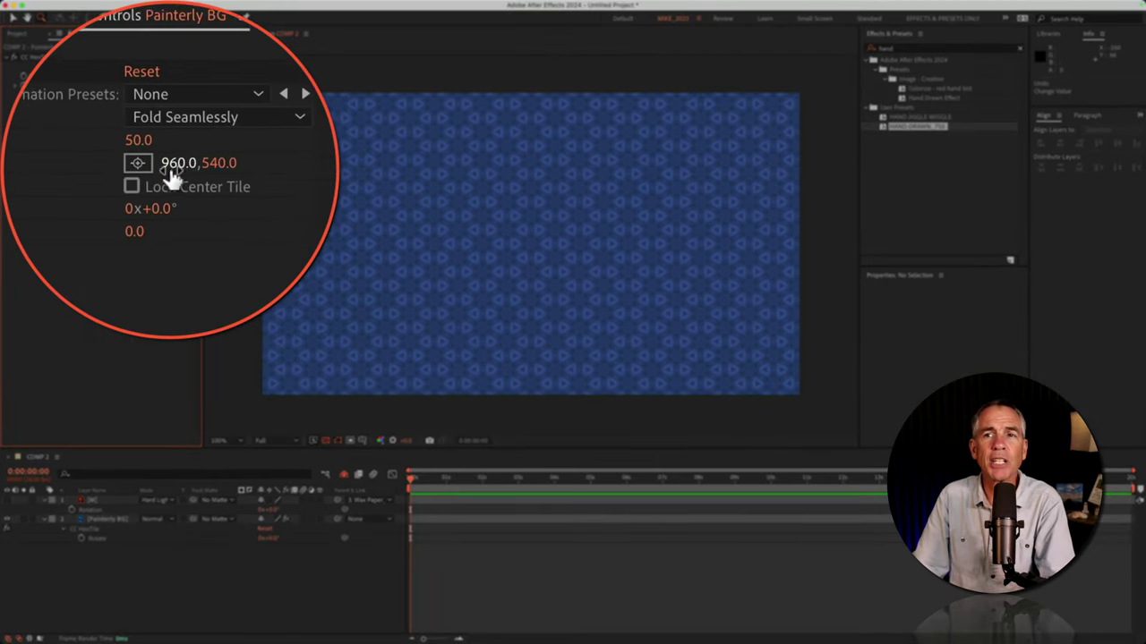
click(170, 168)
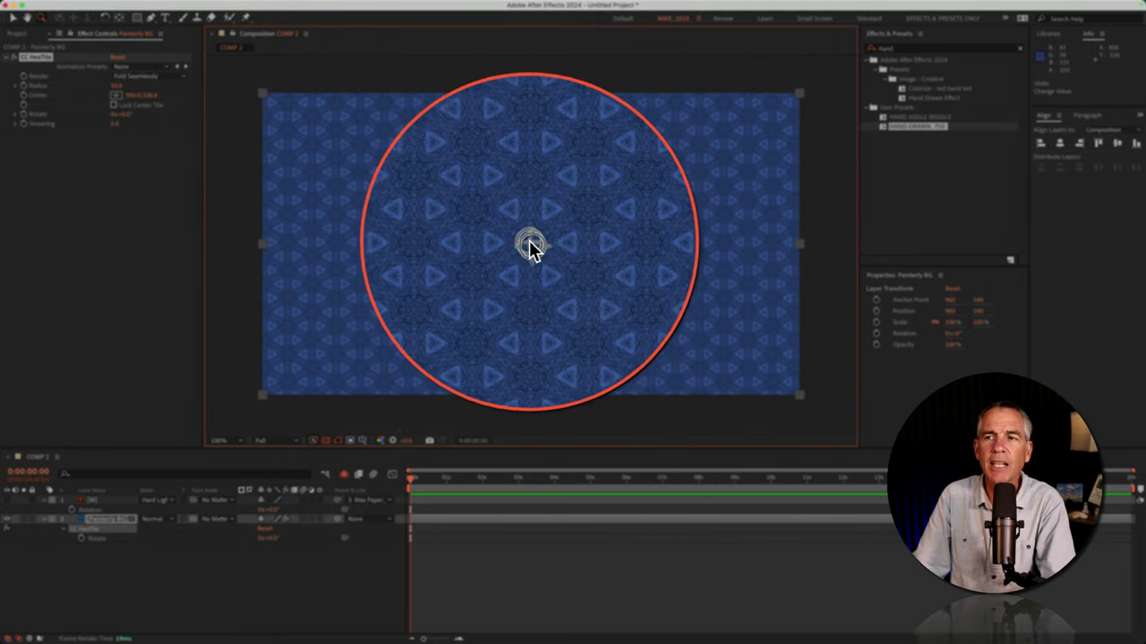
click(523, 239)
drag(566, 212, 662, 311)
key(period)
click(47, 130)
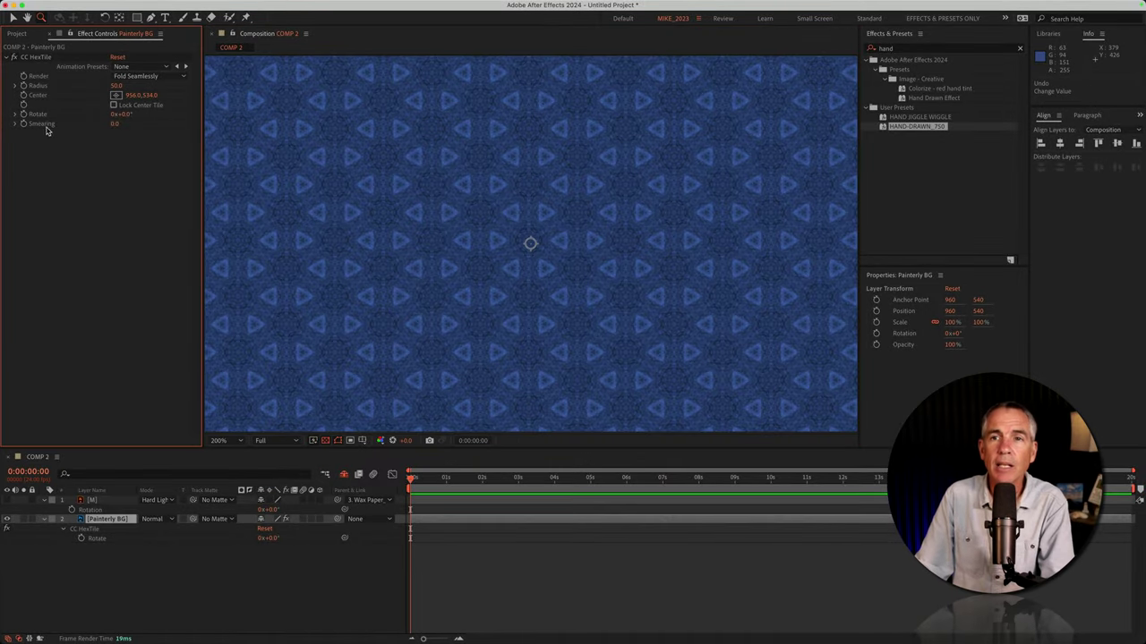
Step: Scrub HexTile Rotate to about 33°, then scrub the Smearing value
drag(122, 115, 248, 114)
drag(248, 170, 251, 179)
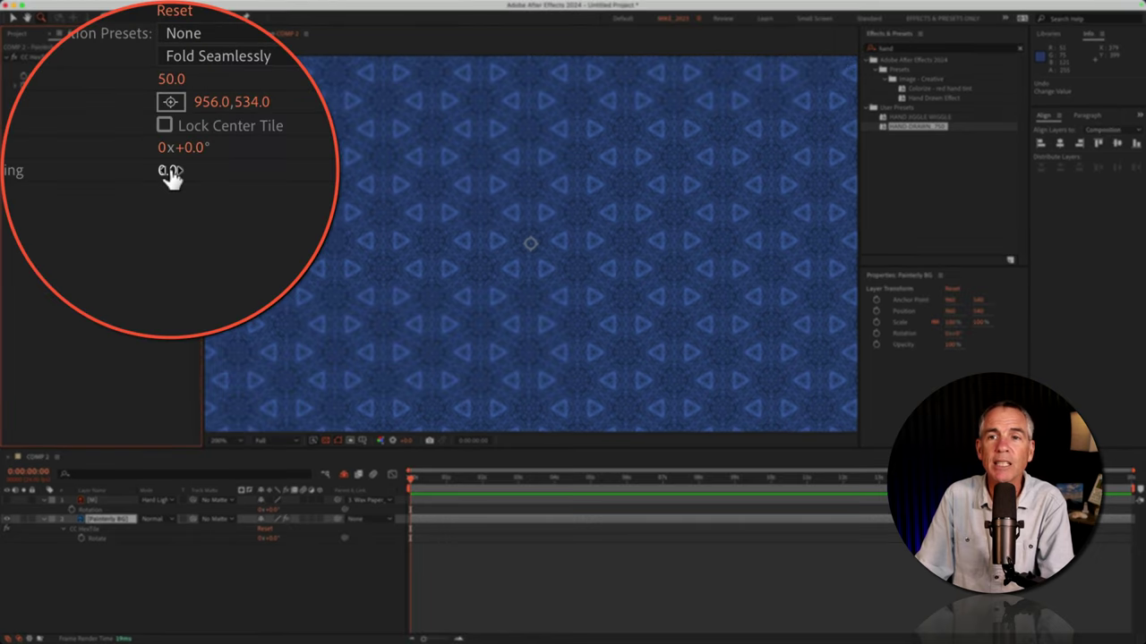
mouse_move(116, 125)
mouse_down()
mouse_move(186, 124)
mouse_move(54, 124)
mouse_up()
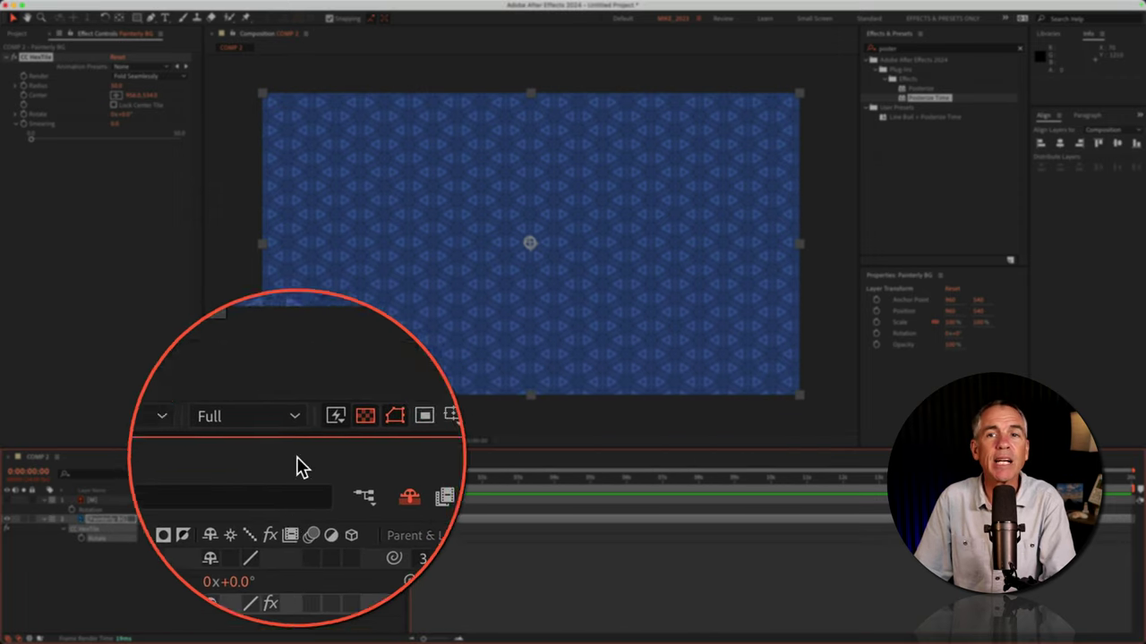
Step: Keyframe HexTile Rotate from 0° to 359° at the last frame, then preview the spin
click(25, 113)
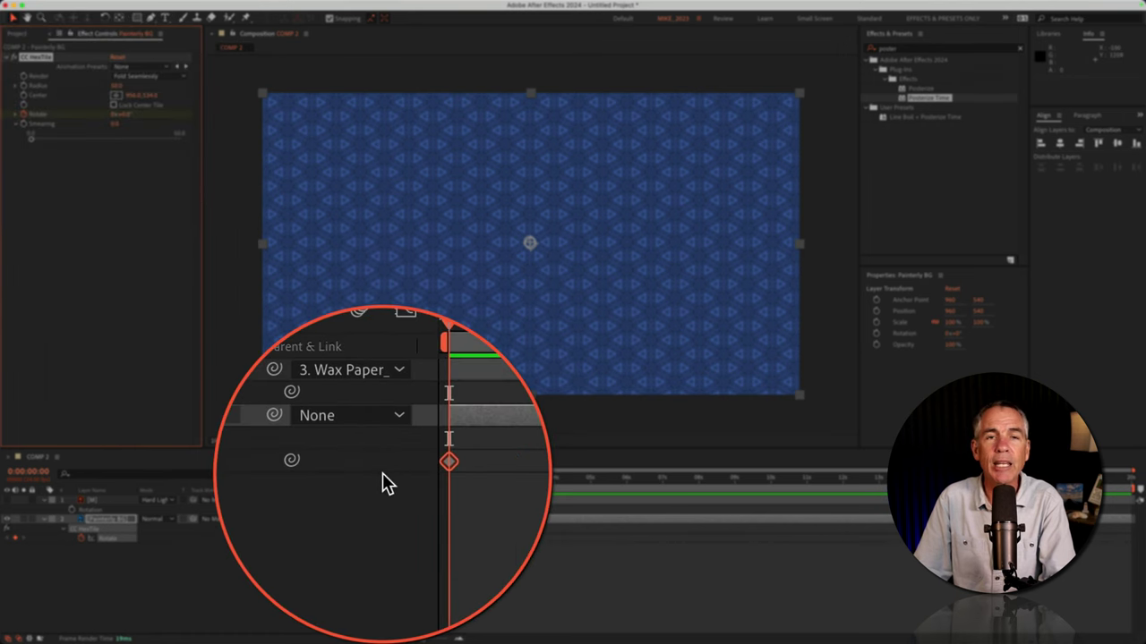
drag(412, 479, 656, 480)
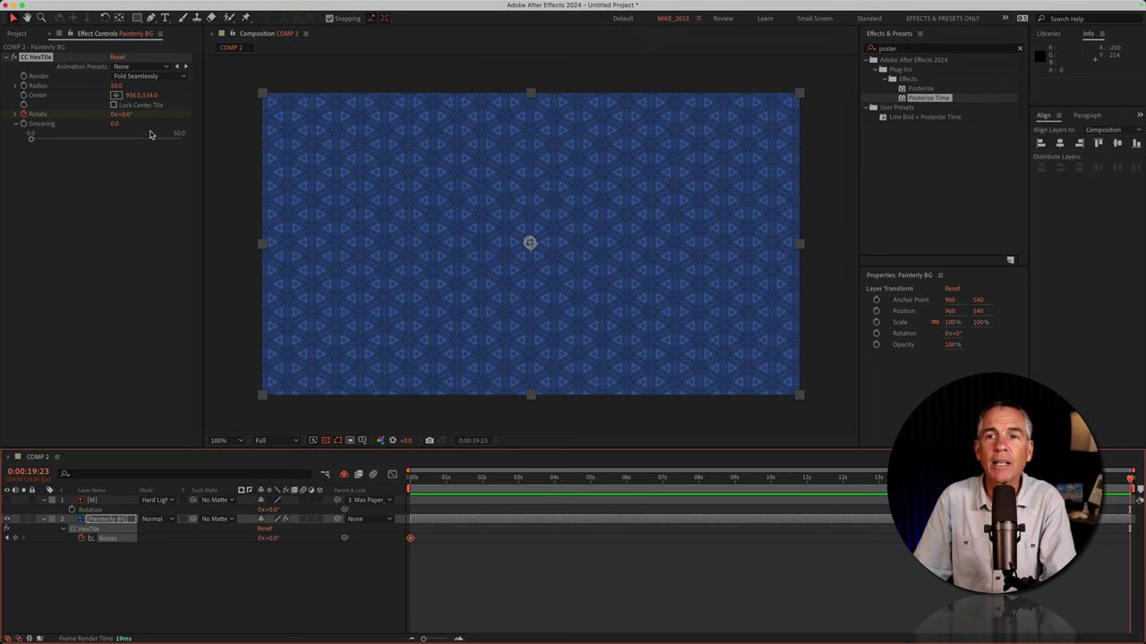
click(127, 117)
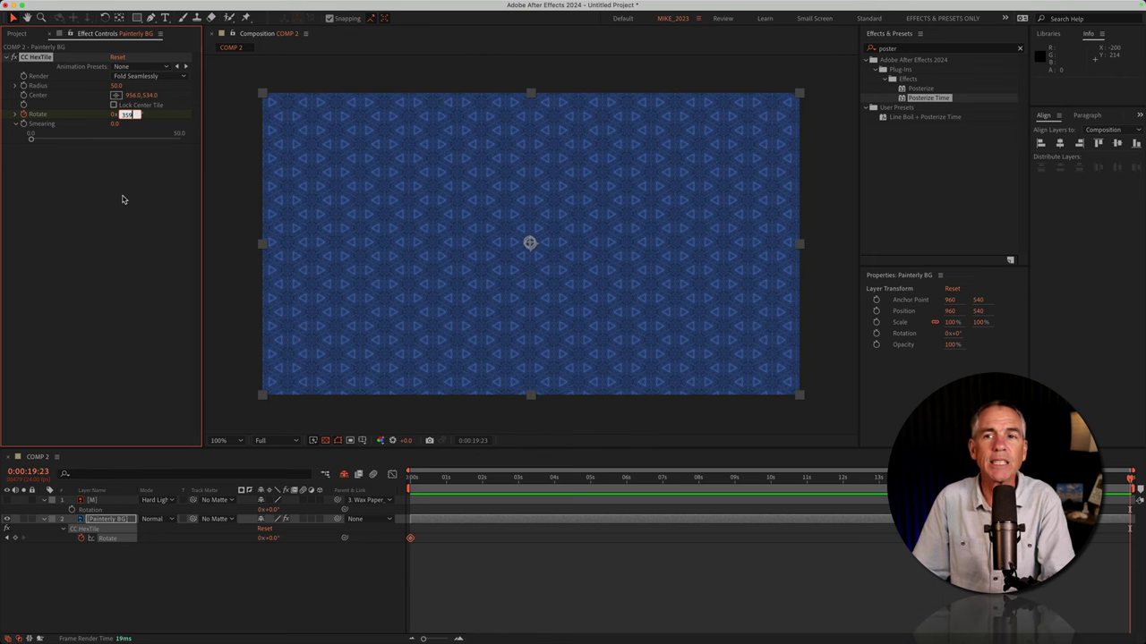
click(516, 570)
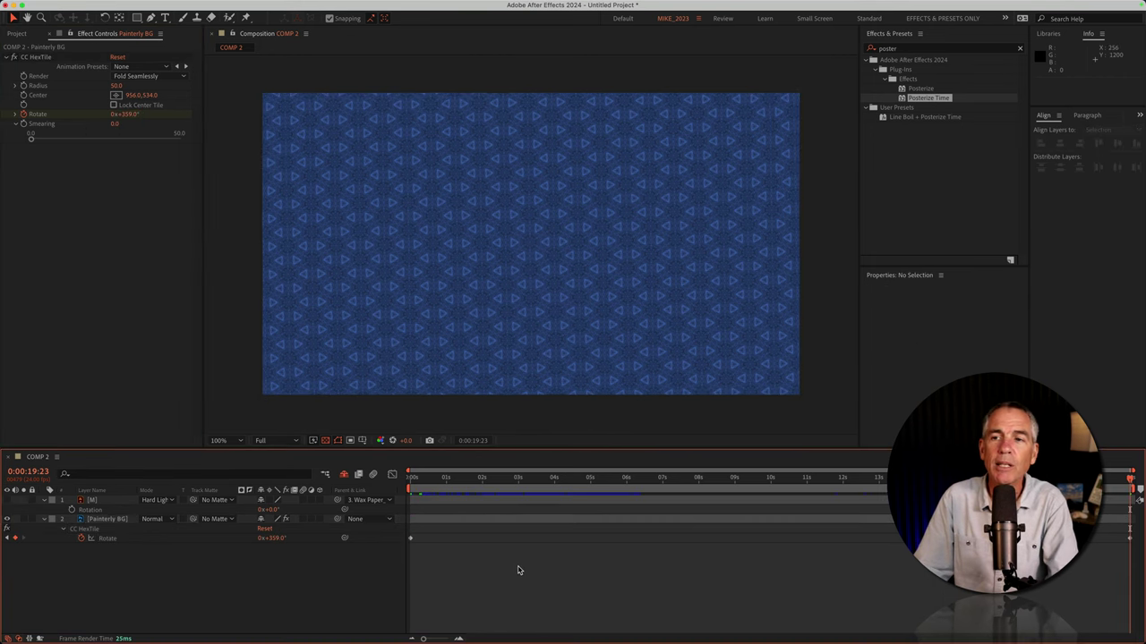
key(space)
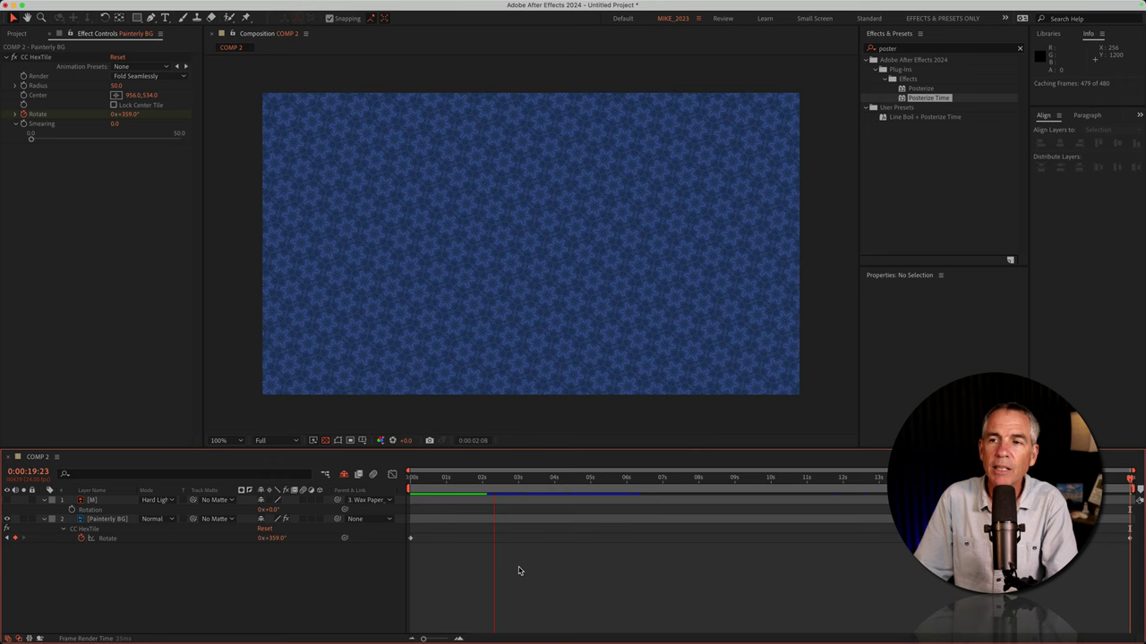
Step: Turn on layer 1 [M]'s visibility, then switch CC HexTile's fx off
click(8, 500)
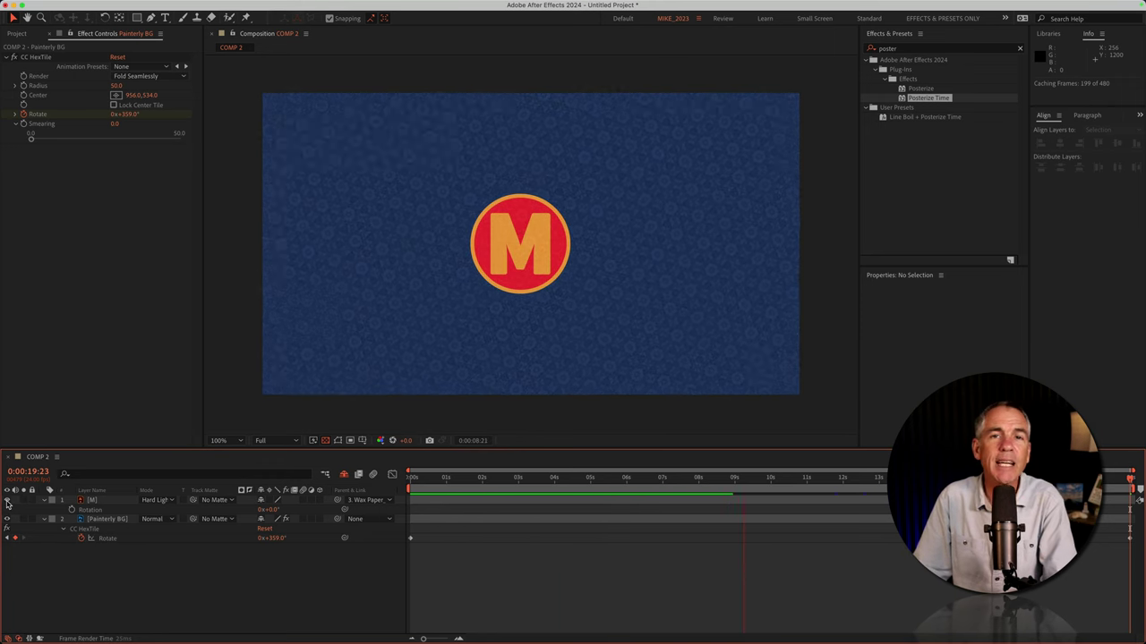
click(14, 57)
click(14, 56)
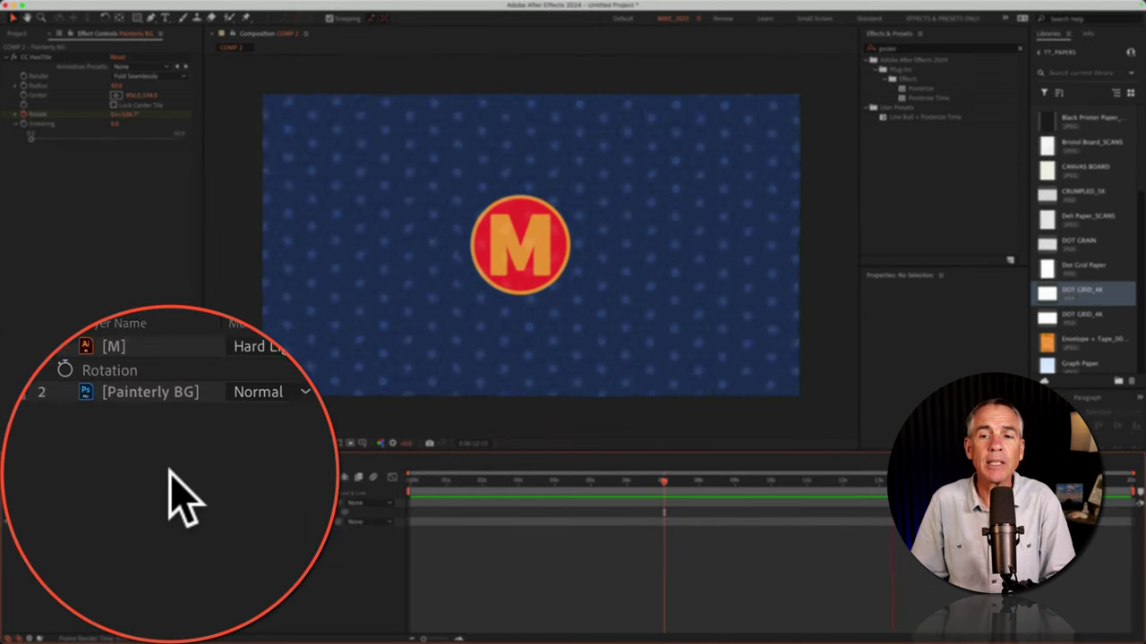
Step: Option-drag CRAYON MARKS_WIDE.psd onto layer 2 to replace its Painterly BG source
click(112, 522)
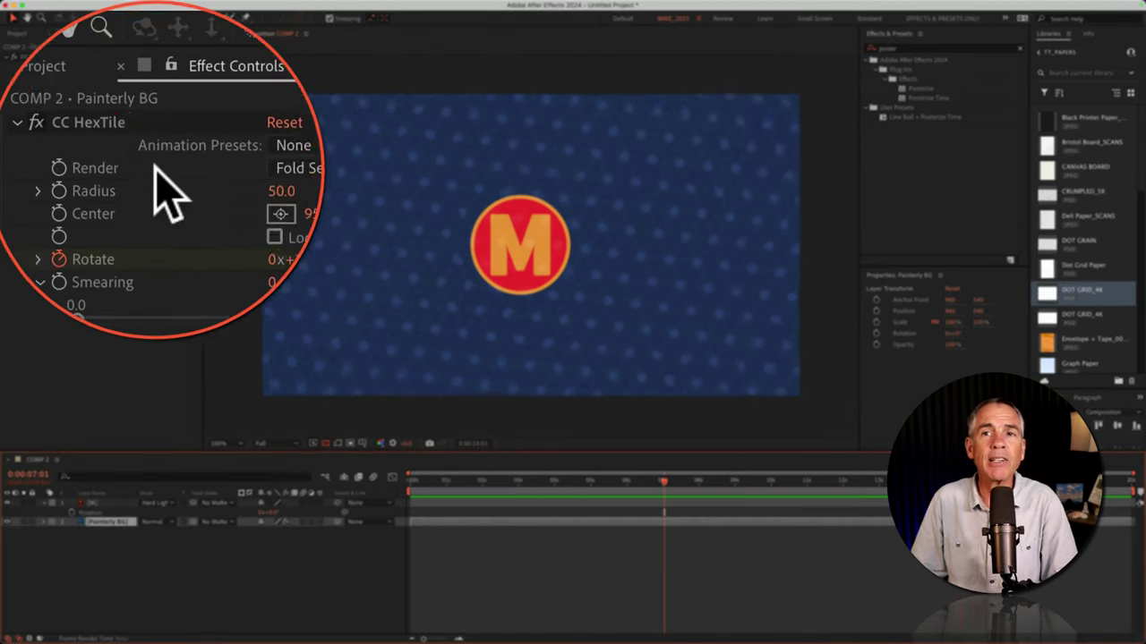
click(41, 78)
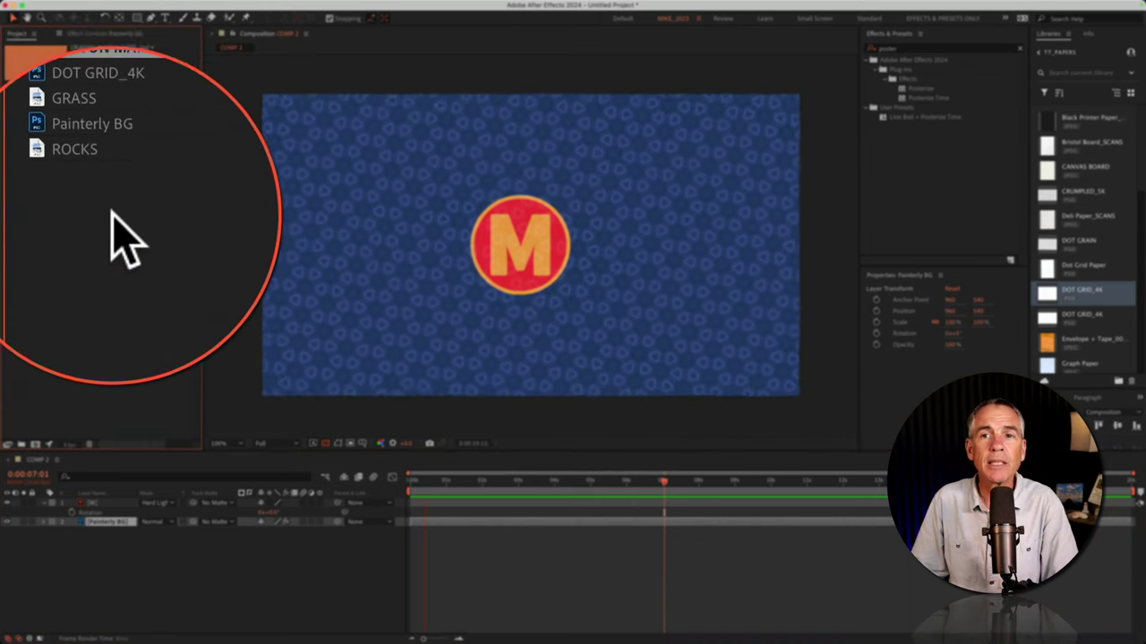
click(129, 135)
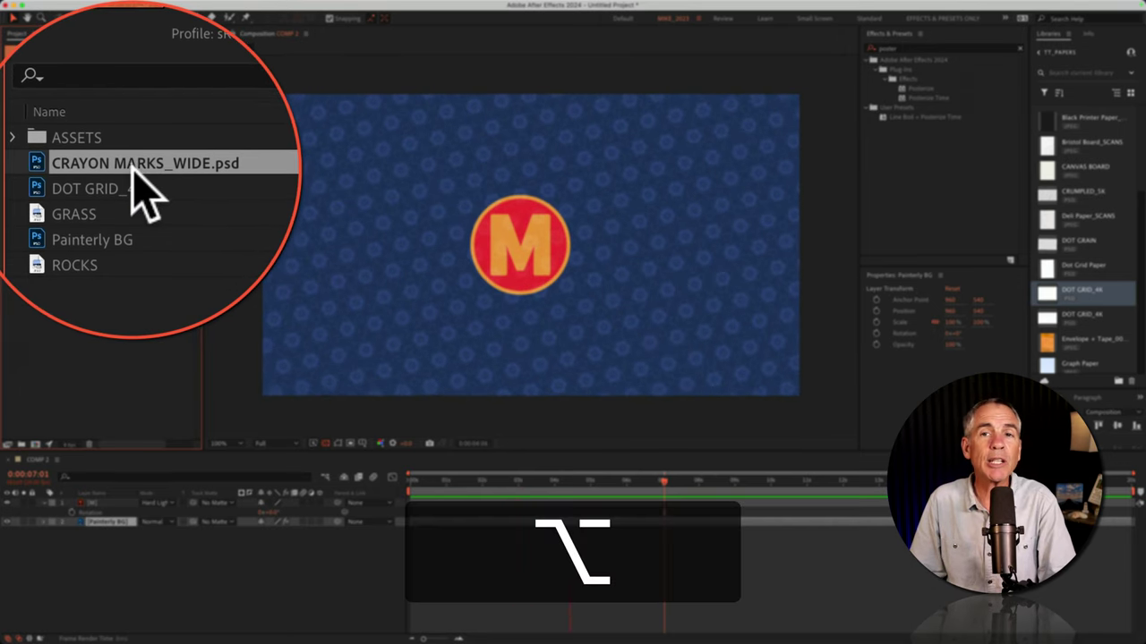
mouse_move(120, 192)
mouse_down()
mouse_move(173, 248)
mouse_move(184, 498)
mouse_up()
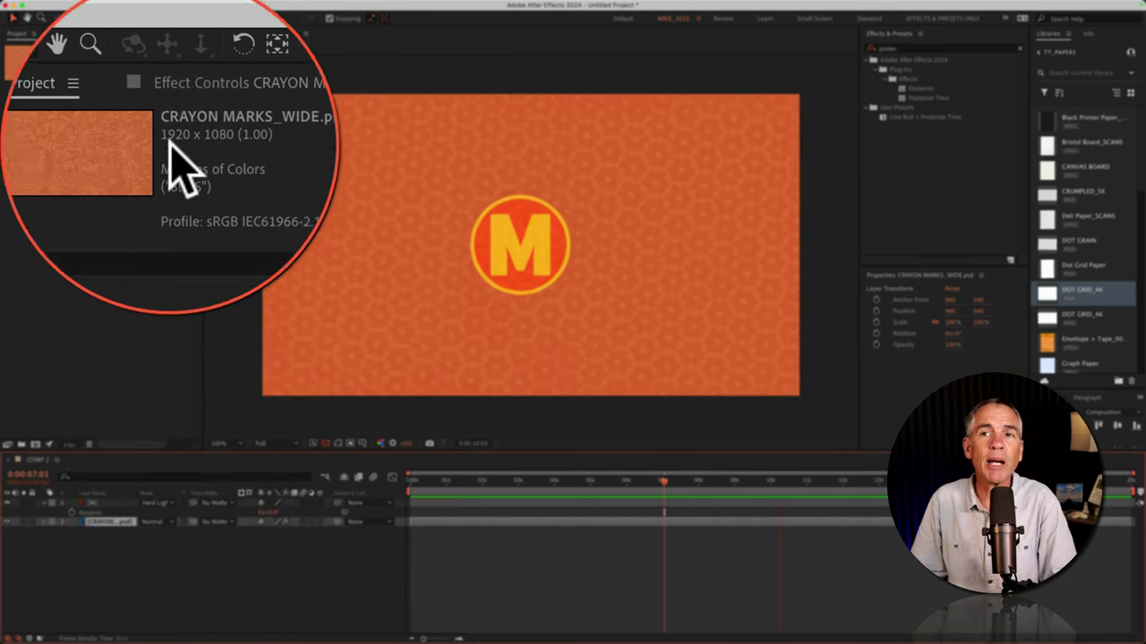
click(81, 33)
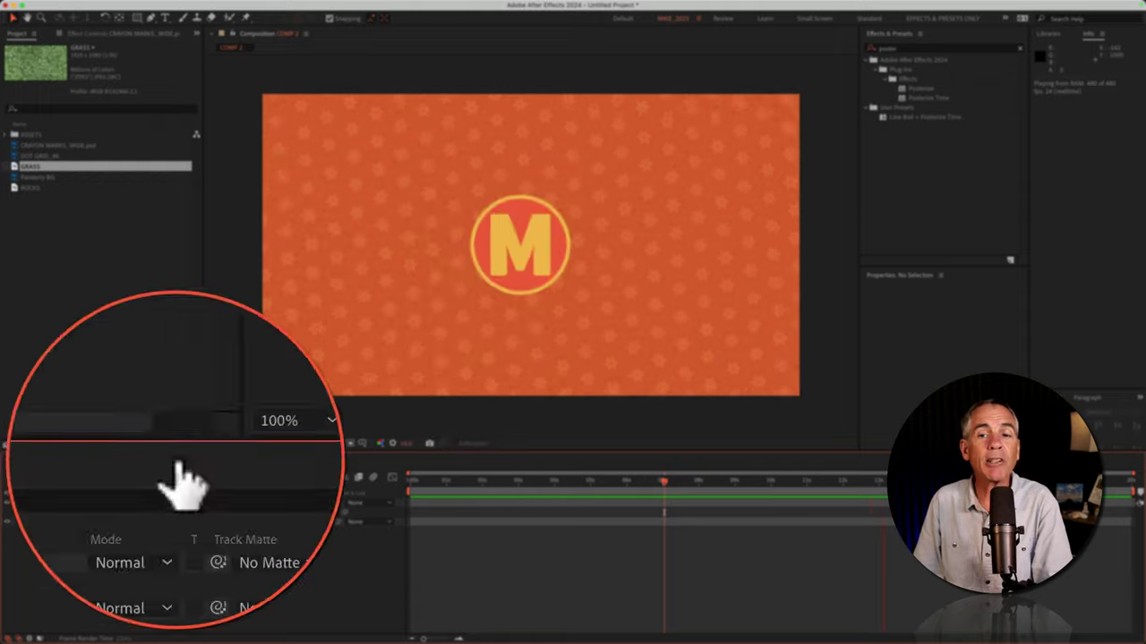
Step: Replace the crayon background layer's source with the GRASS texture from the Project panel
click(109, 522)
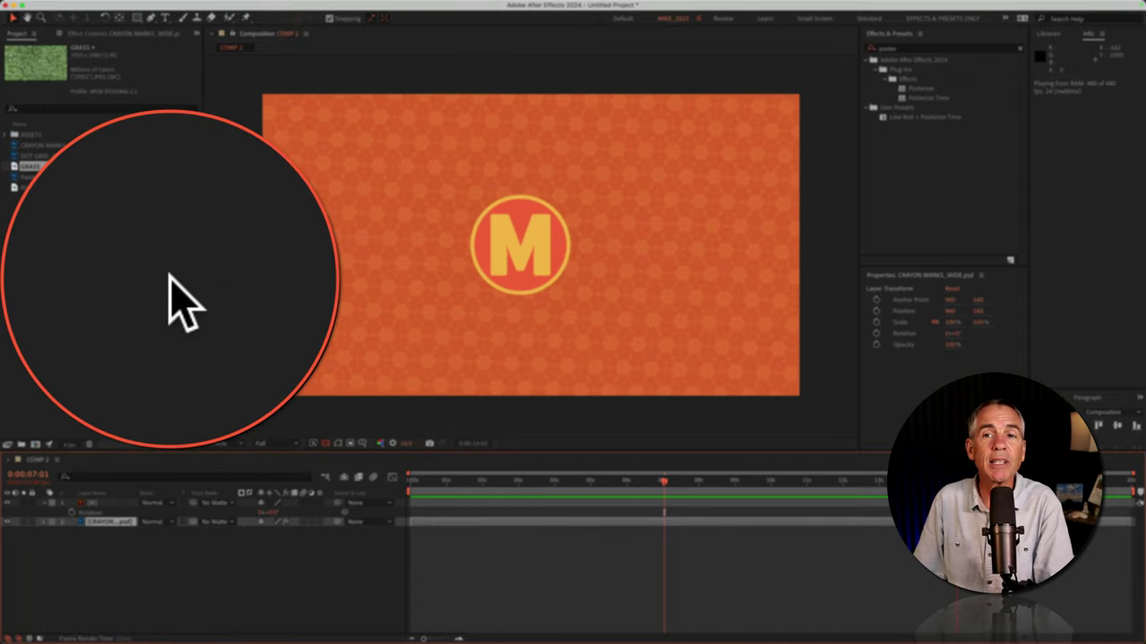
click(94, 201)
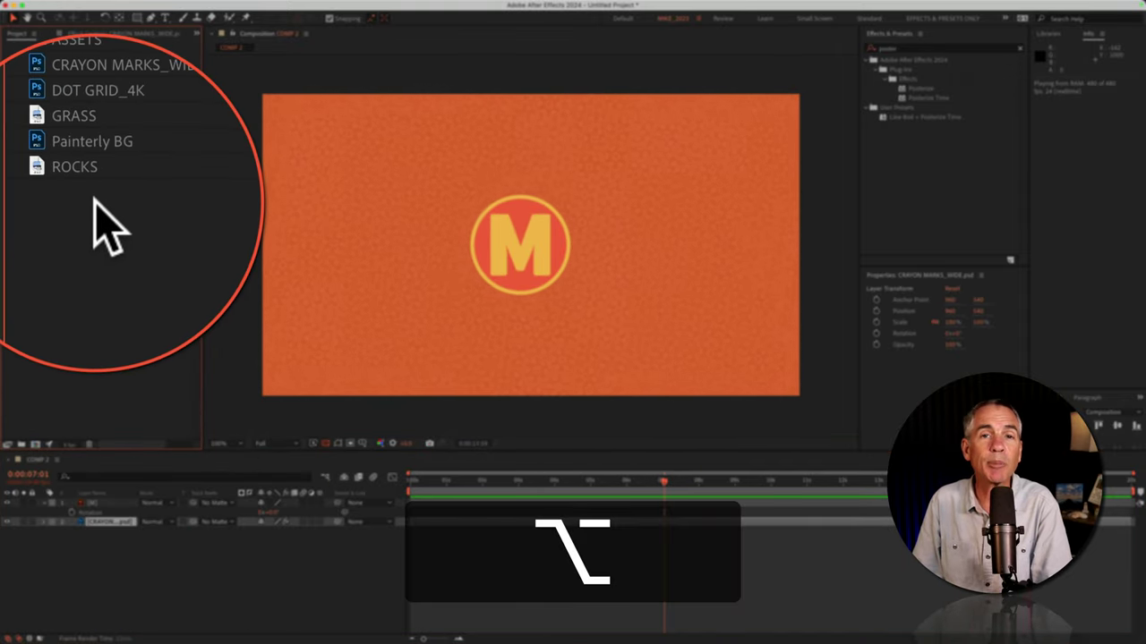
alt+click(67, 168)
drag(67, 168, 170, 474)
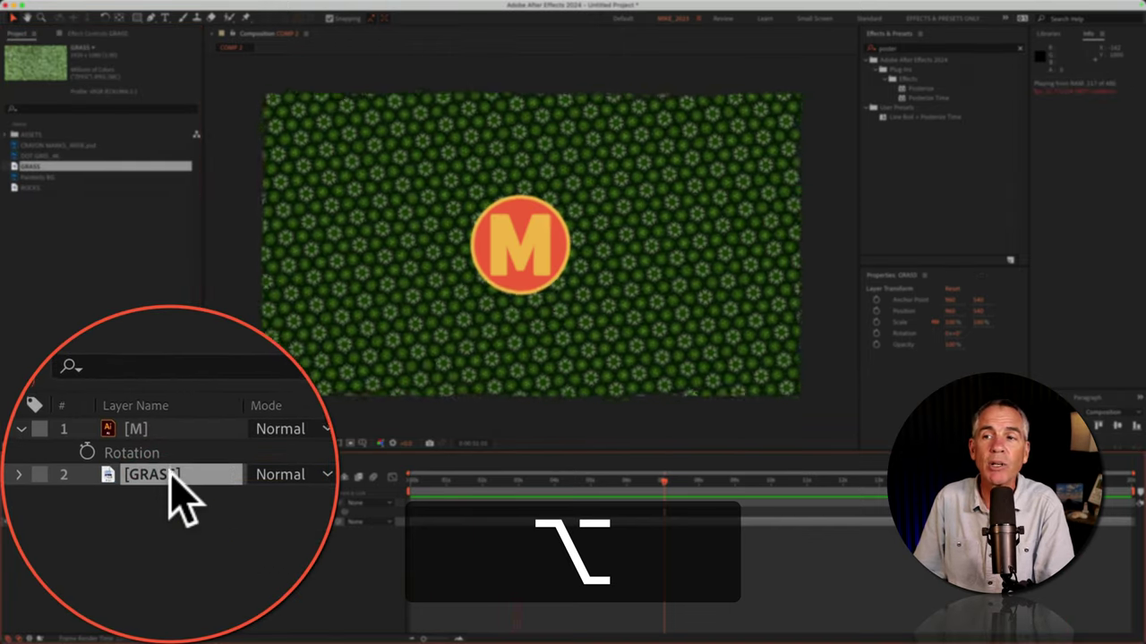
click(114, 541)
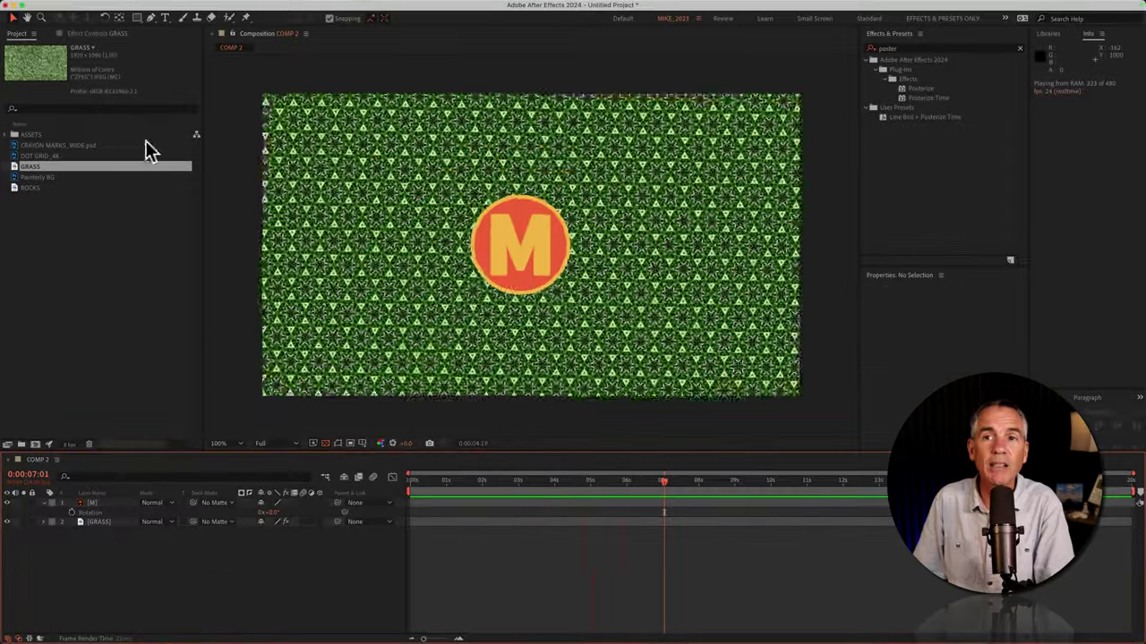
click(96, 33)
Step: Toggle CC HexTile off and on, then set its Render mode to Fold Aligned
click(14, 56)
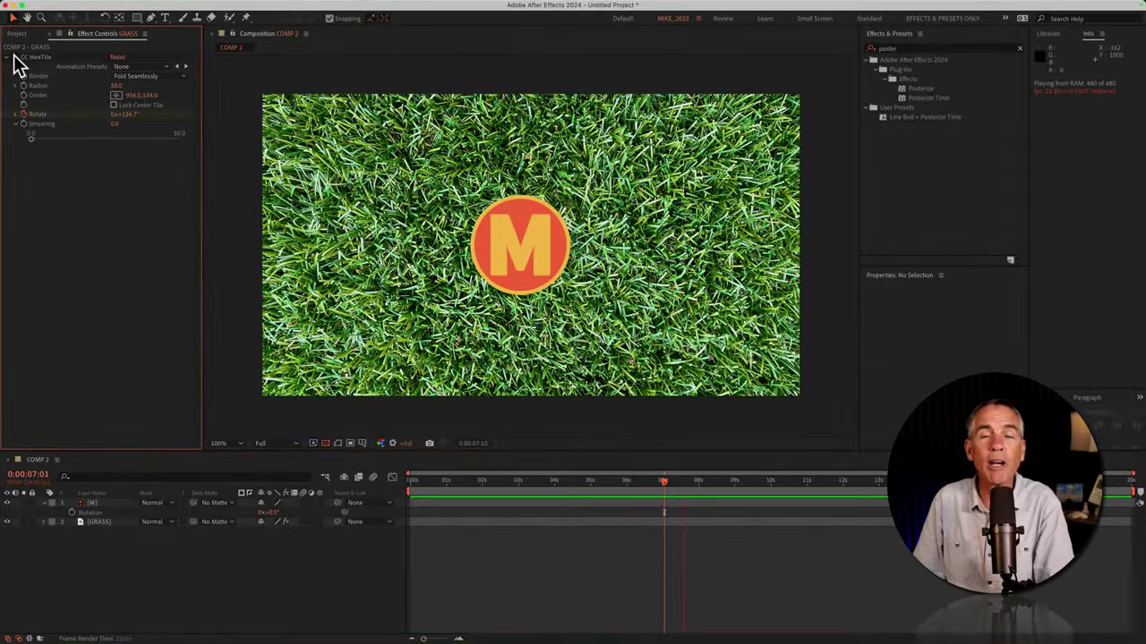
click(13, 56)
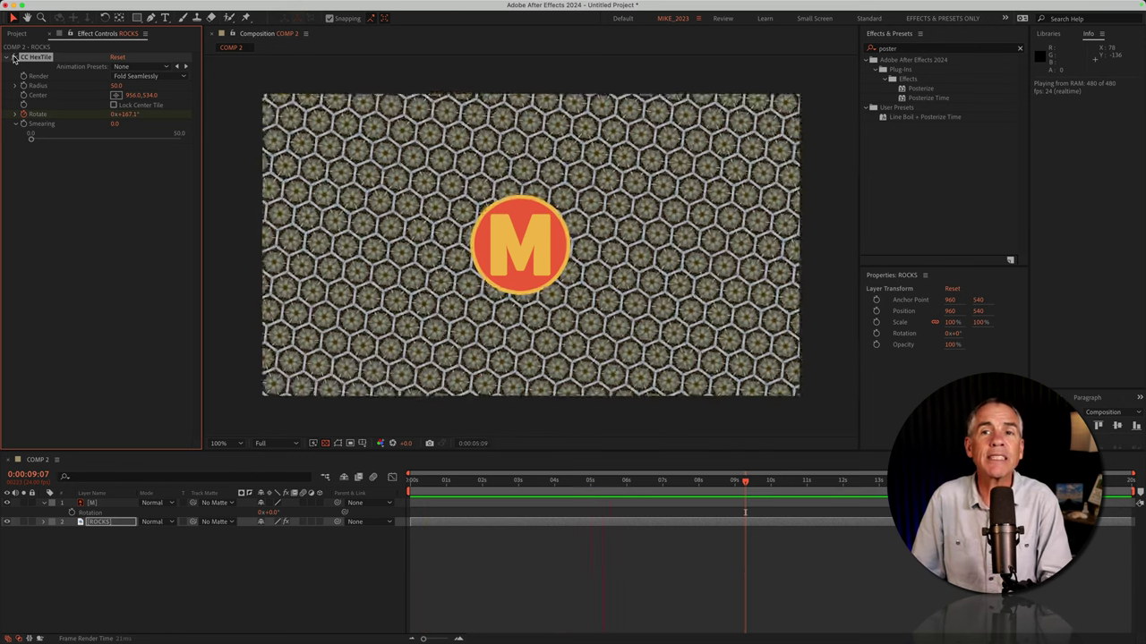
click(134, 76)
click(133, 90)
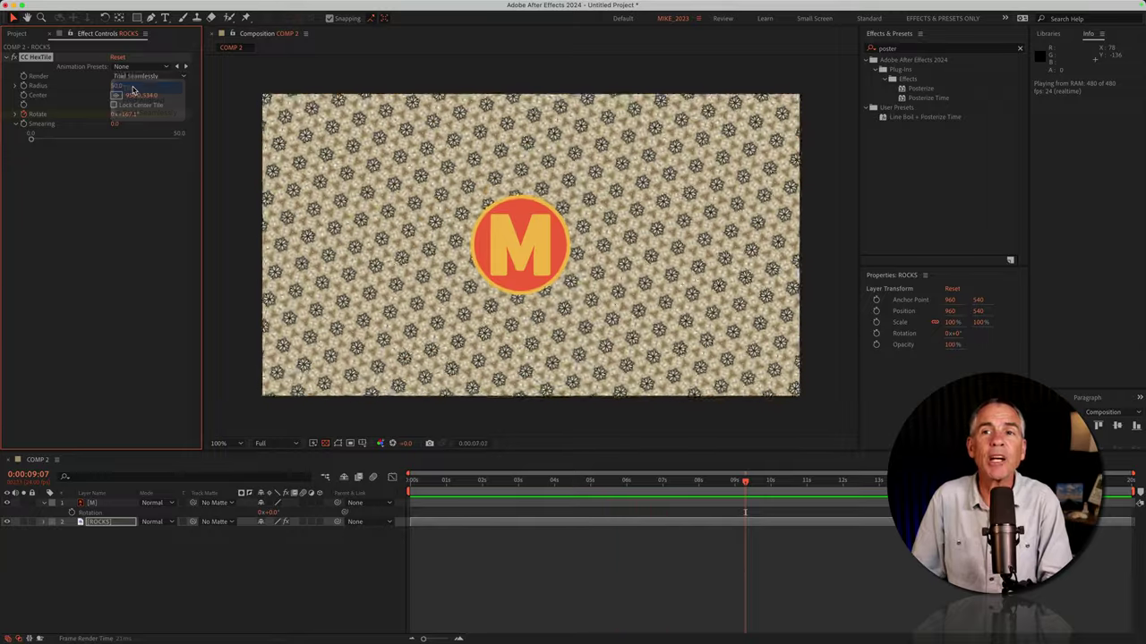
click(134, 77)
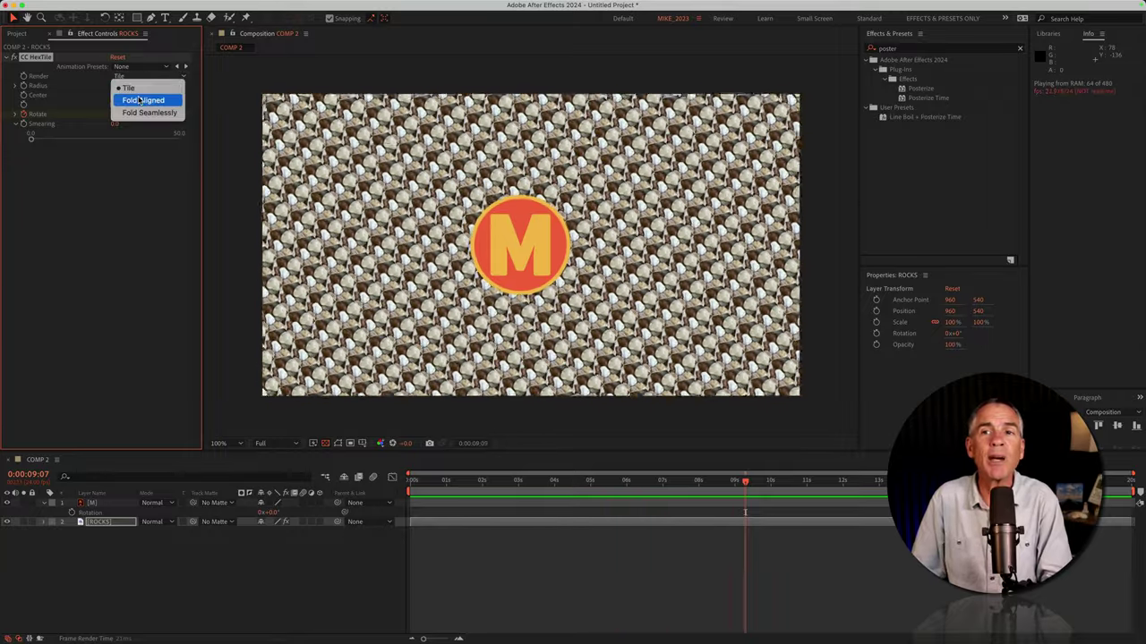
click(139, 100)
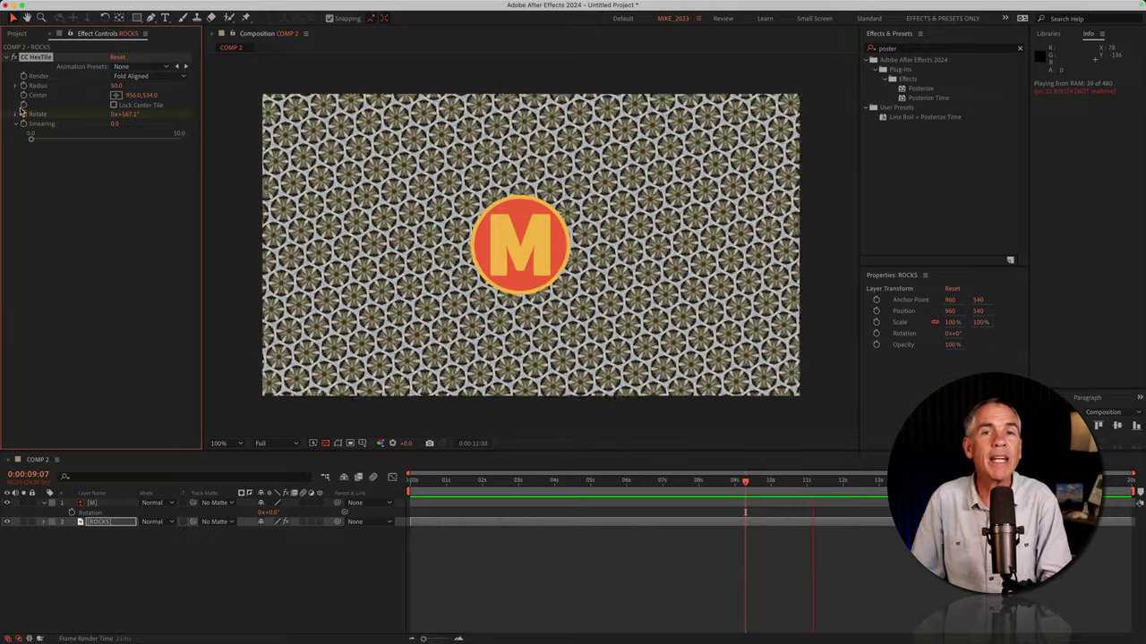